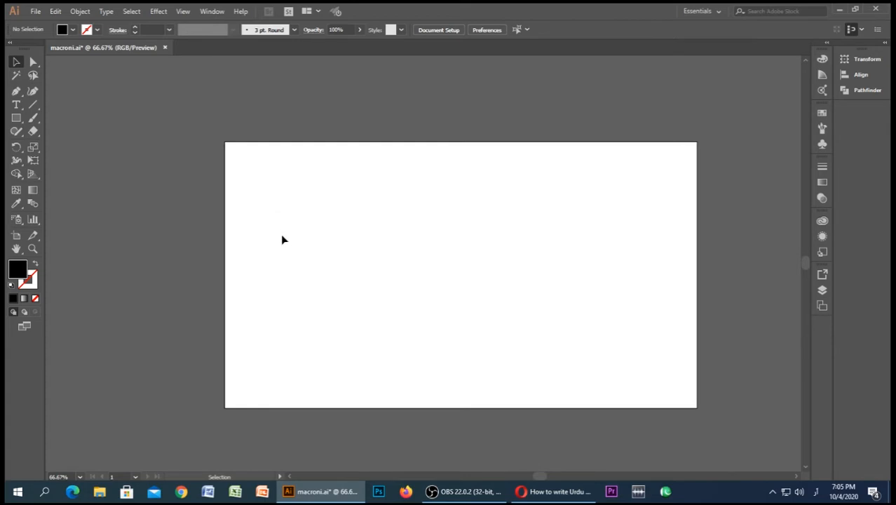
Alternate the Windows keyboard input language between Urdu (Pakistan) and English (United States), ending on English
left_click(816, 491)
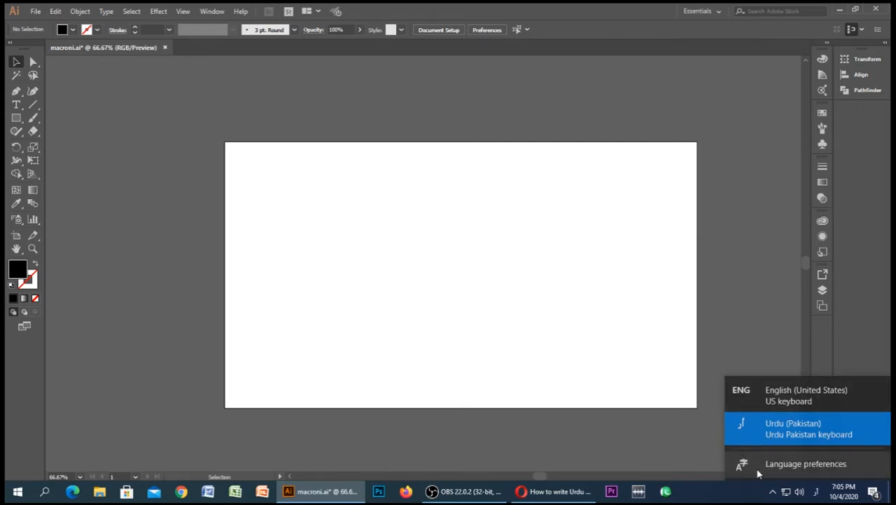
left_click(789, 436)
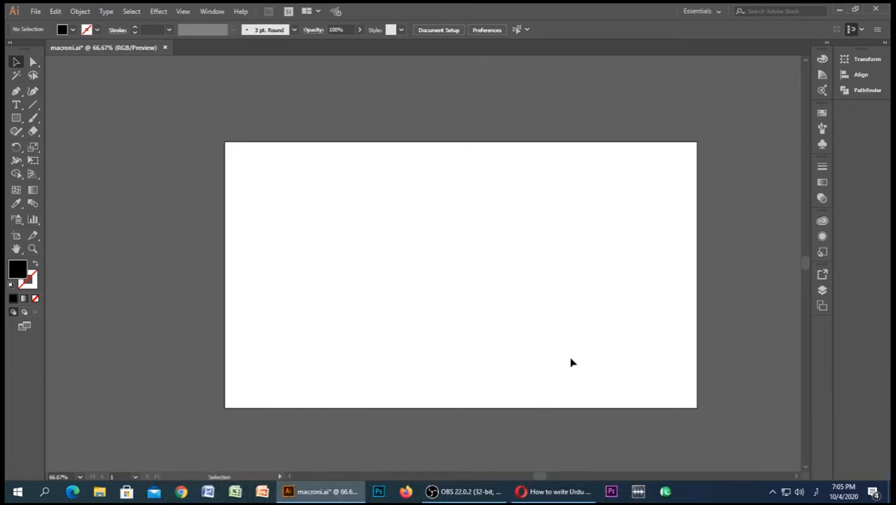
left_click(816, 491)
left_click(779, 421)
left_click(817, 492)
left_click(782, 399)
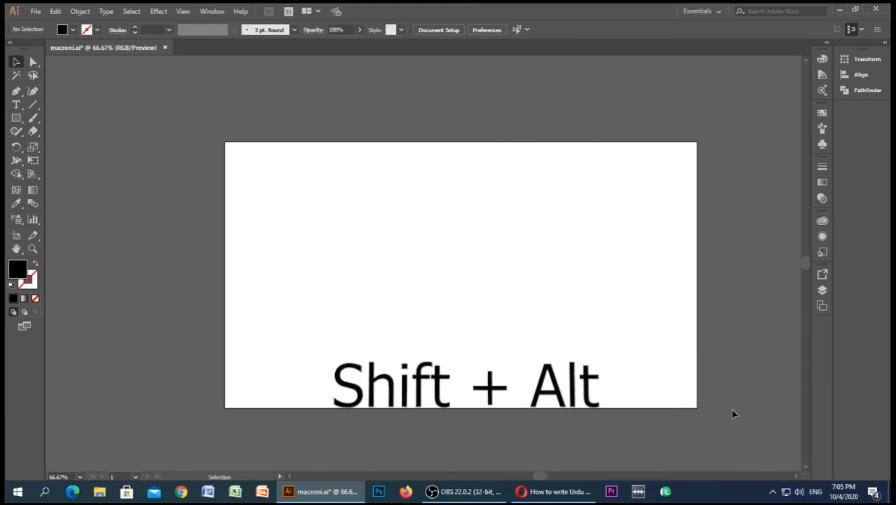
left_click(816, 493)
left_click(792, 435)
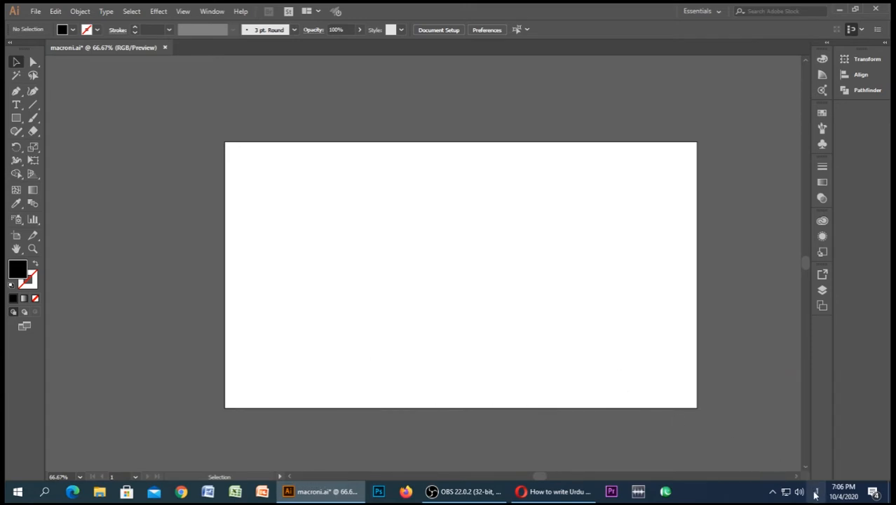
left_click(816, 491)
left_click(792, 391)
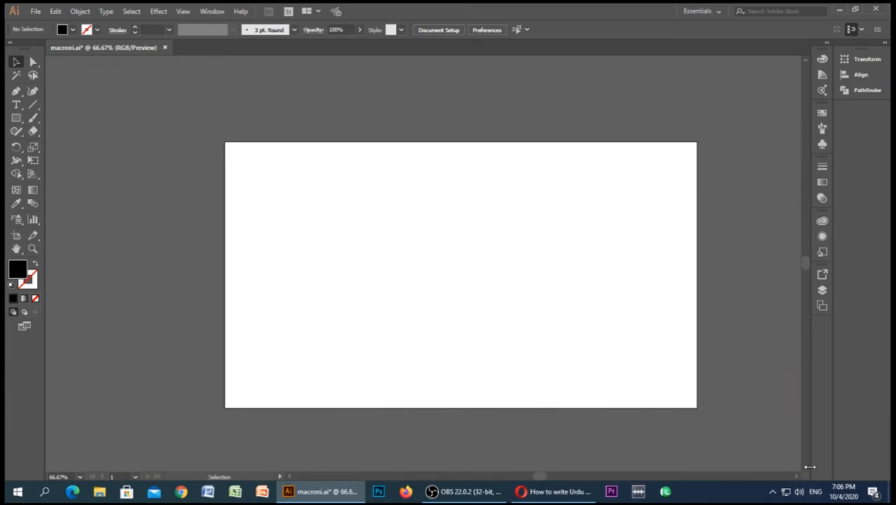
Set the keyboard input language to Urdu (Pakistan) for writing text in the document
key("shift+alt")
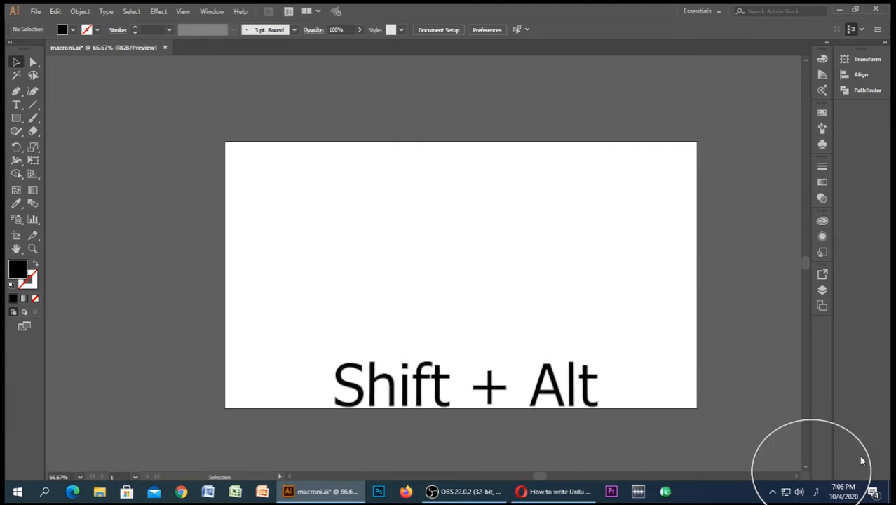
key("shift+alt")
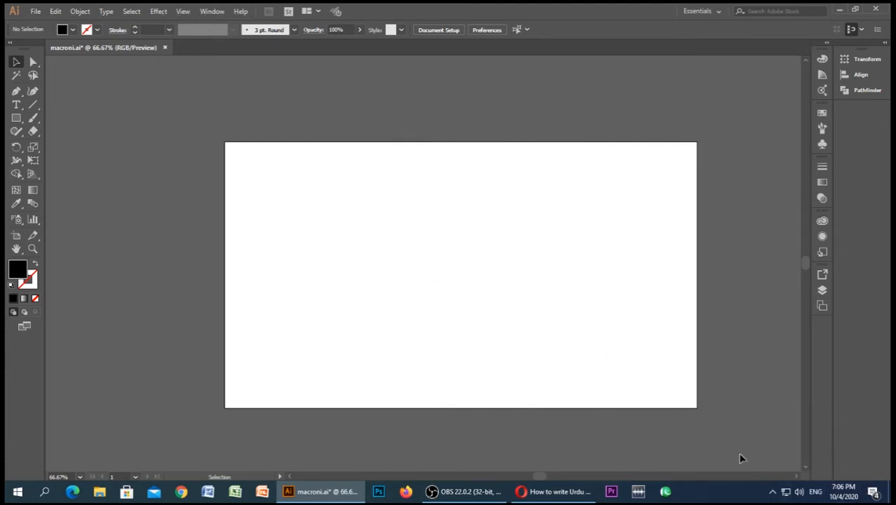
key("shift+alt")
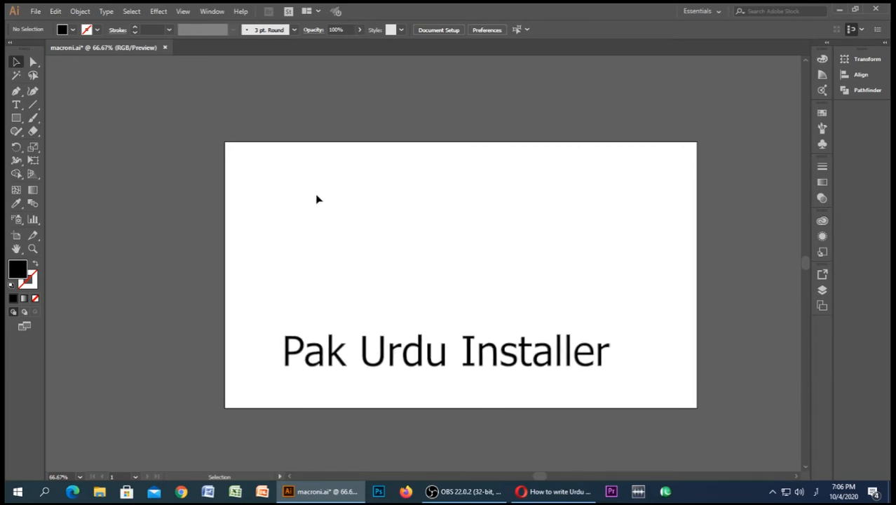
Add a point text object in the upper part of the artboard reading "ایڈوب ایلسٹریٹر"
left_click(16, 106)
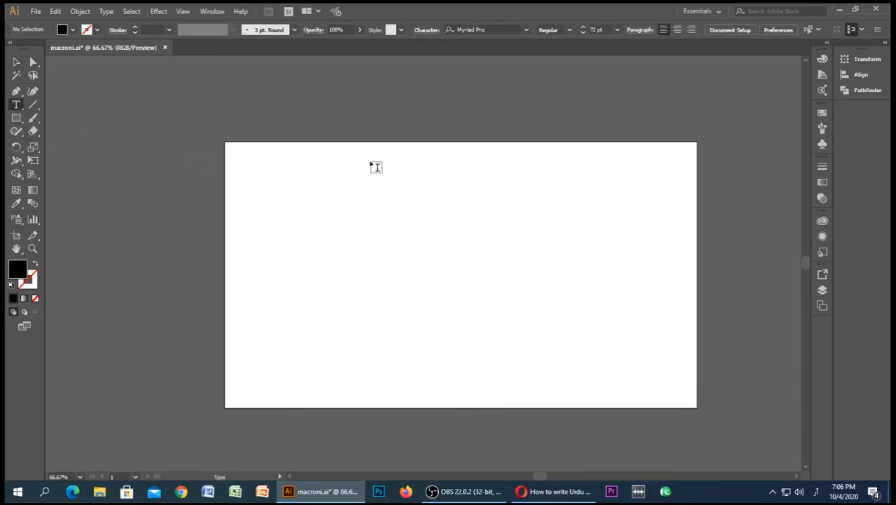
left_click(322, 202)
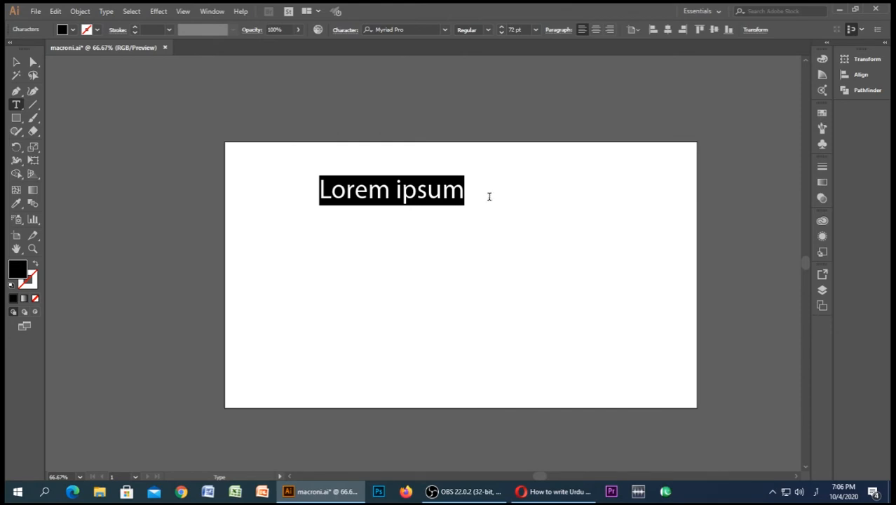
type("ایڈو")
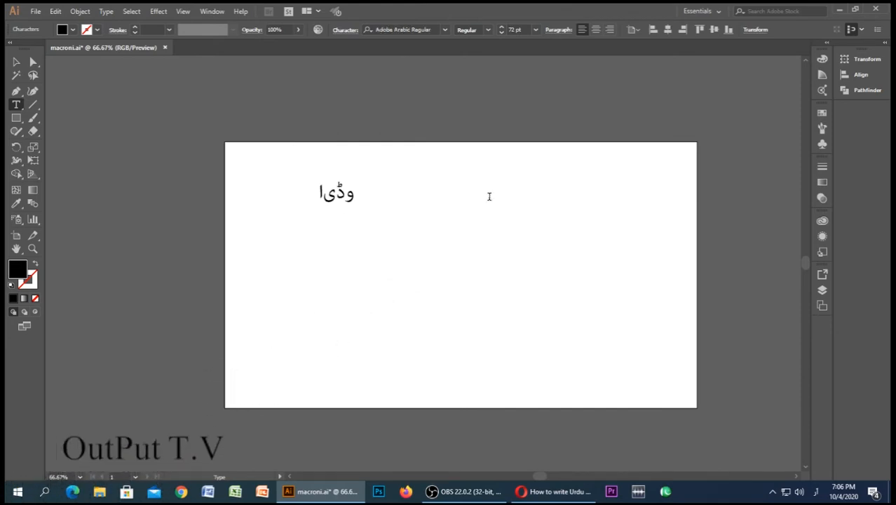
type("ب")
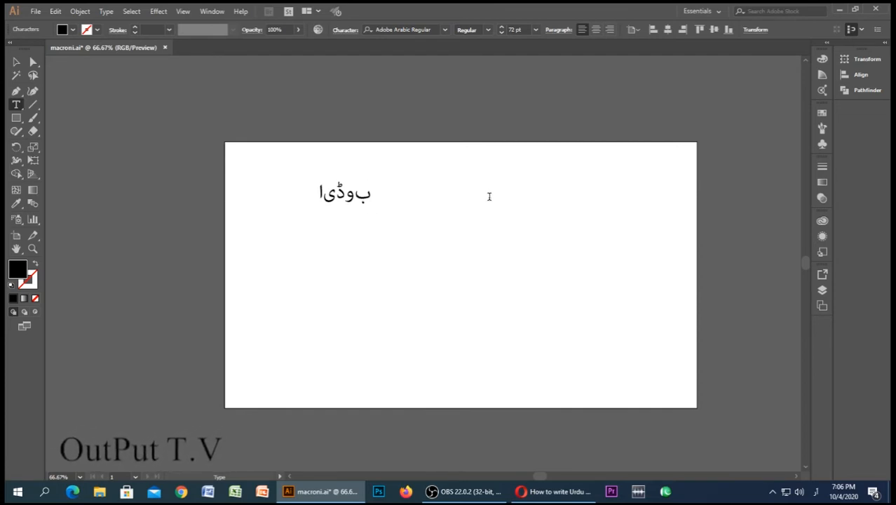
type(" ا")
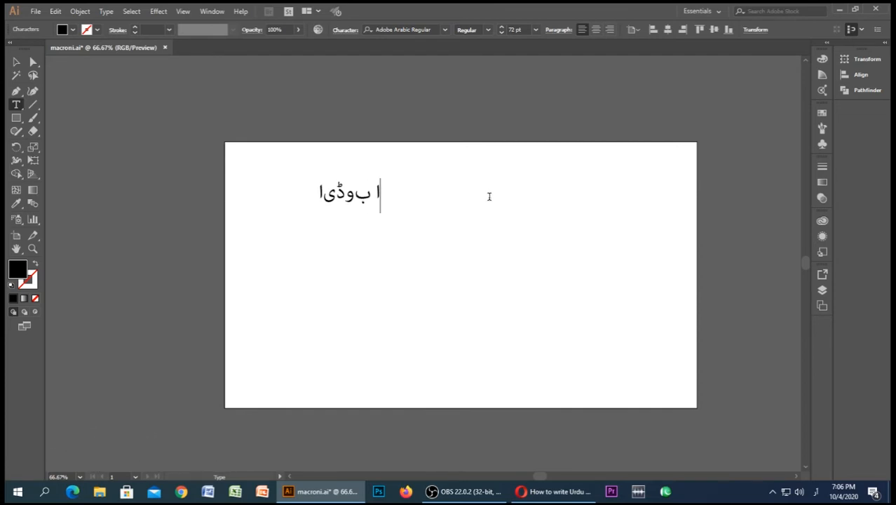
type("یلسٹریٹر")
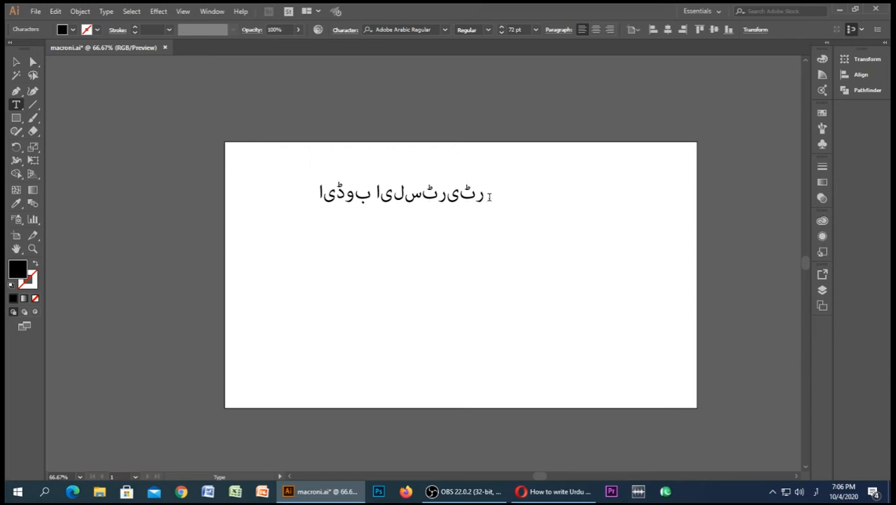
Enlarge the Urdu text object to about 110 pt and reposition it in the upper middle of the artboard
left_click(16, 62)
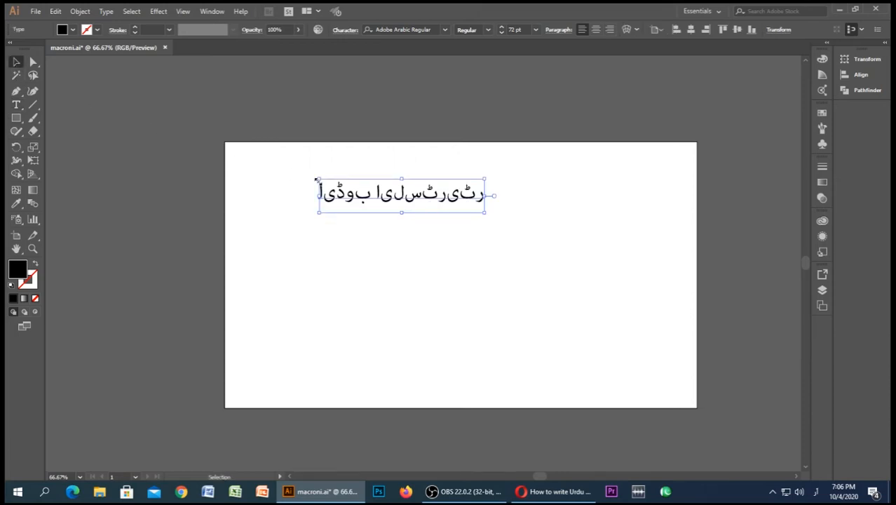
left_click_drag(360, 199, 362, 210)
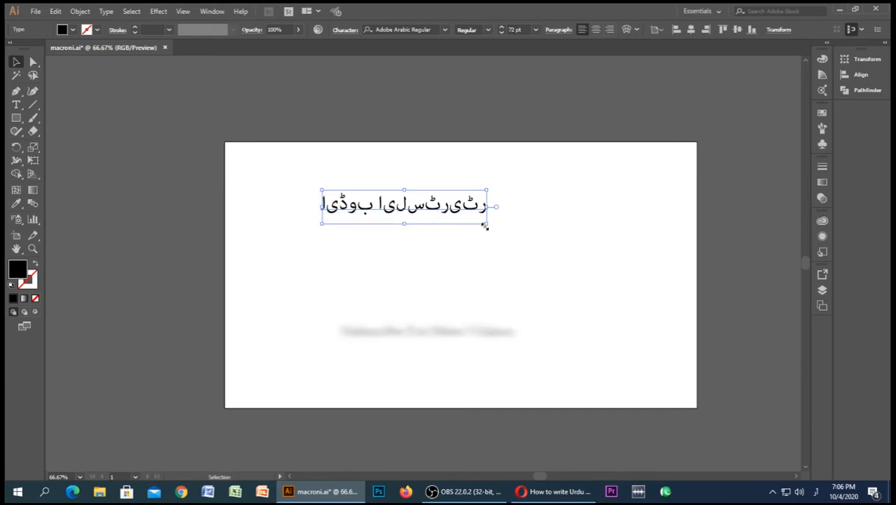
left_click_drag(487, 226, 558, 238)
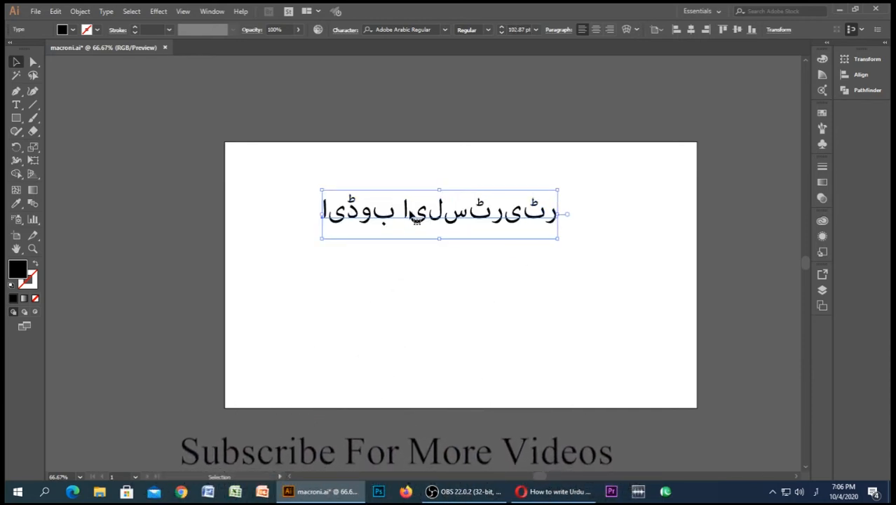
left_click_drag(422, 218, 417, 235)
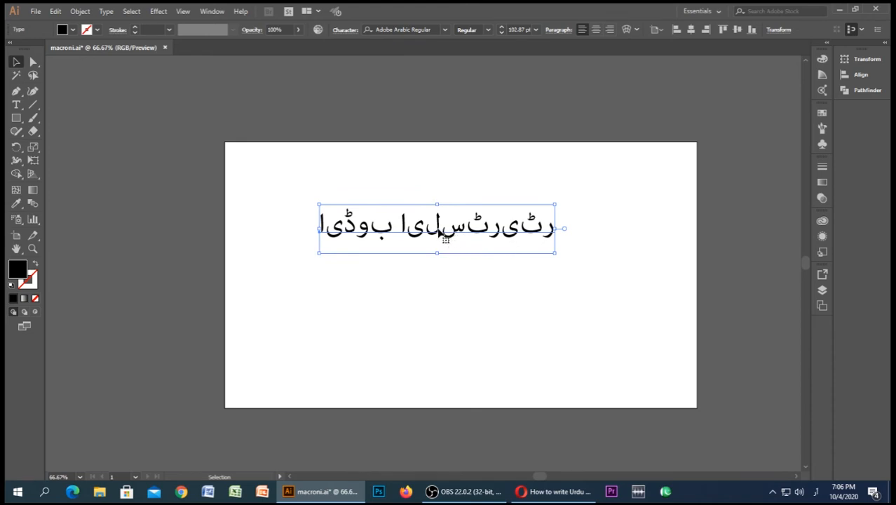
left_click_drag(442, 234, 452, 234)
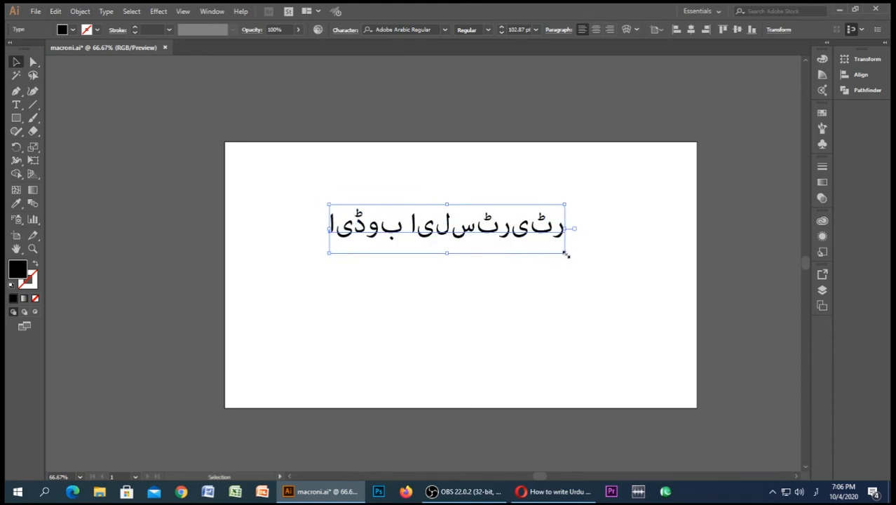
left_click_drag(567, 254, 582, 266)
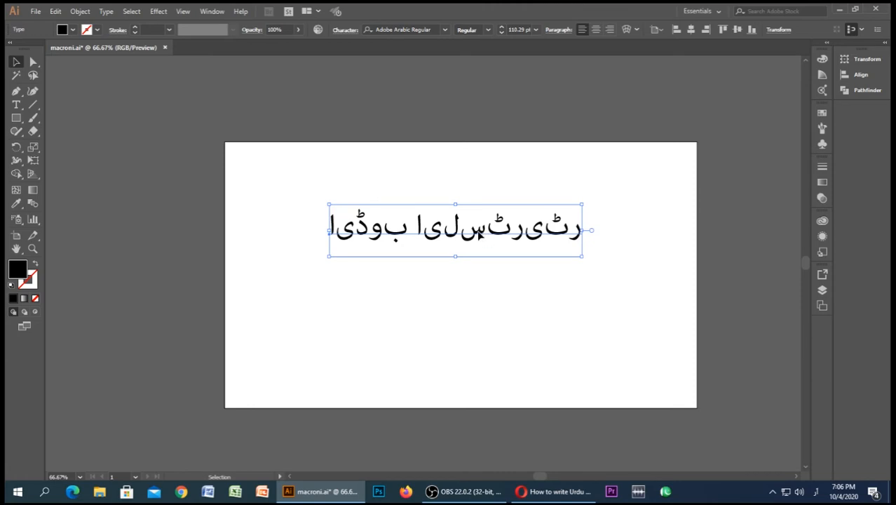
left_click_drag(484, 233, 471, 241)
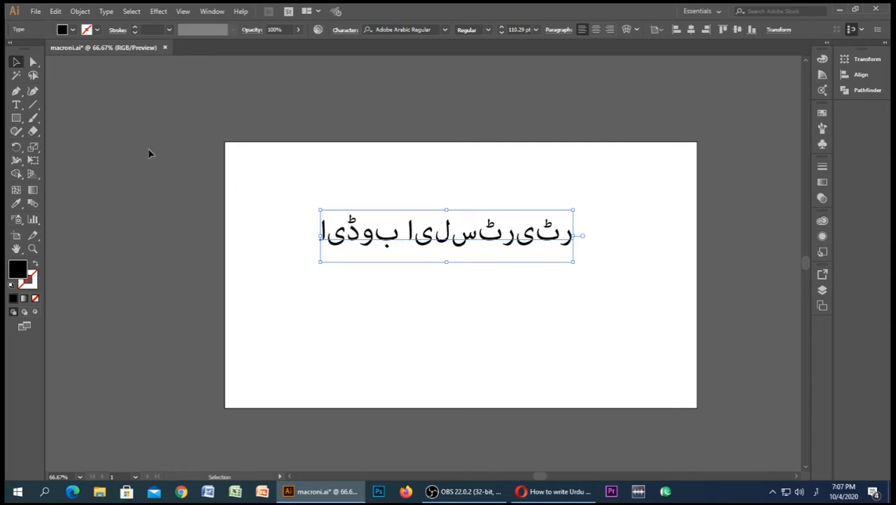
Enable Show Indic Options under the language options of the Type preferences
left_click(55, 11)
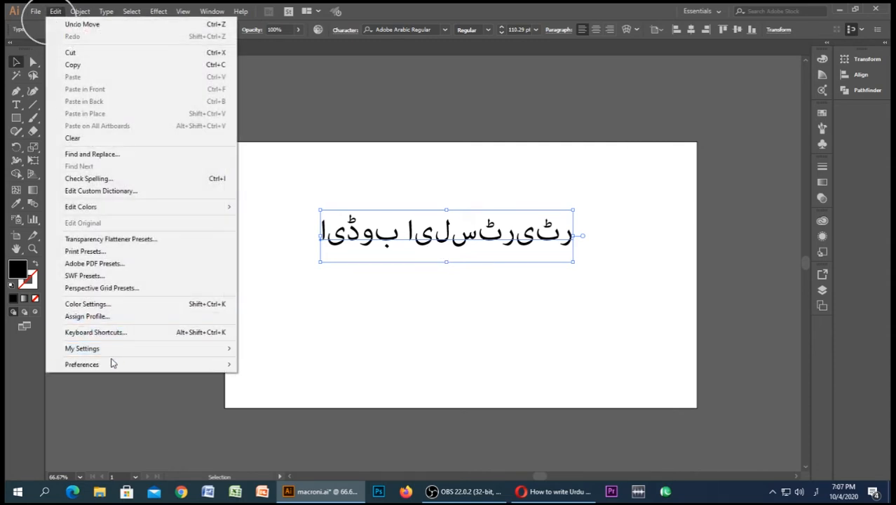
mouse_move(113, 366)
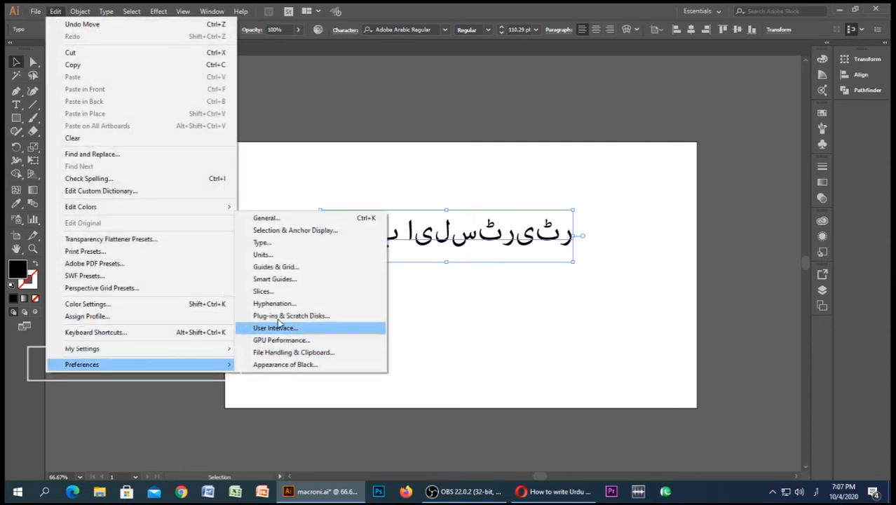
left_click(261, 243)
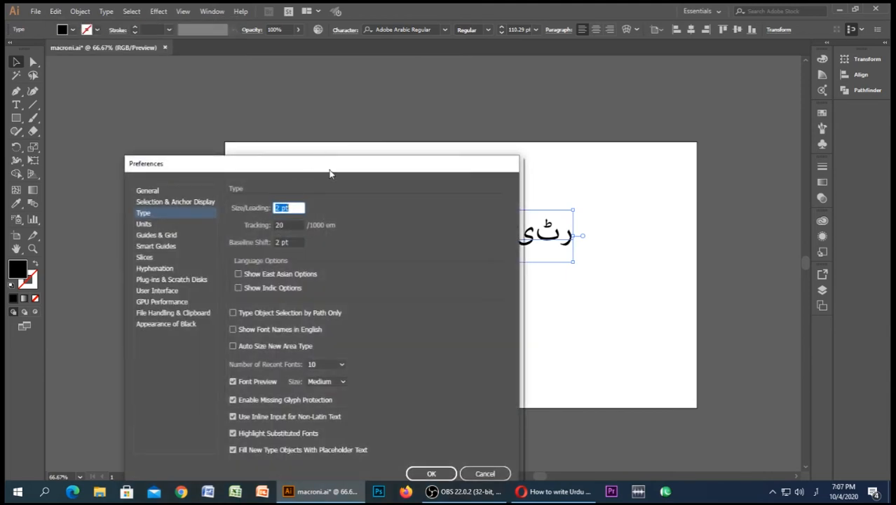
left_click_drag(333, 174, 338, 102)
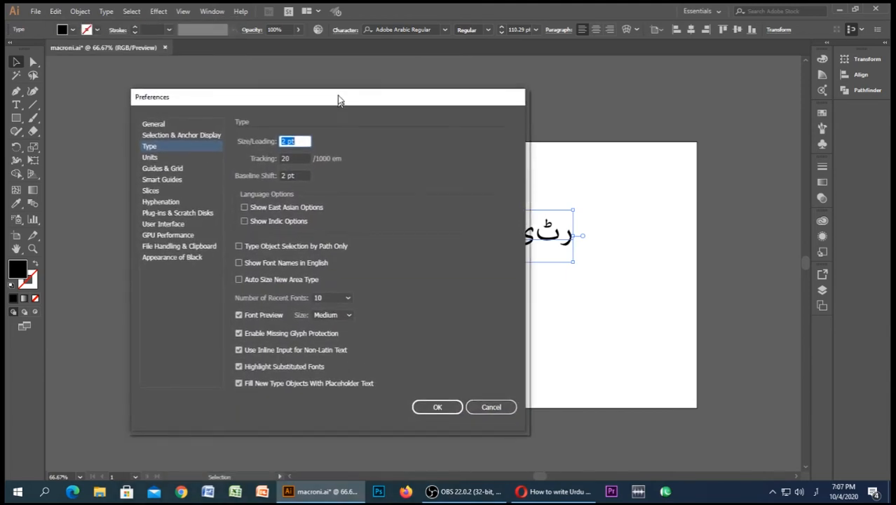
left_click(244, 218)
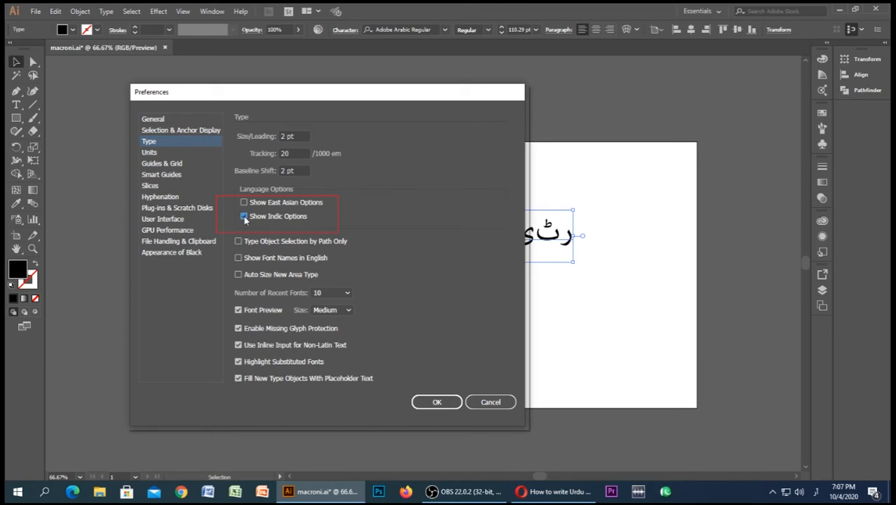
left_click(429, 402)
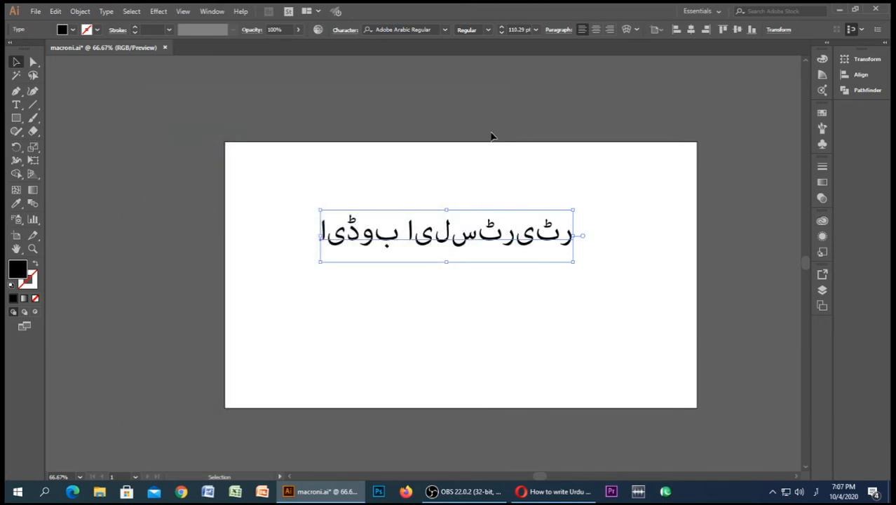
Apply the Middle Eastern & South Asian Single-line Composer to the Urdu text and move it slightly up the artboard
left_click(560, 29)
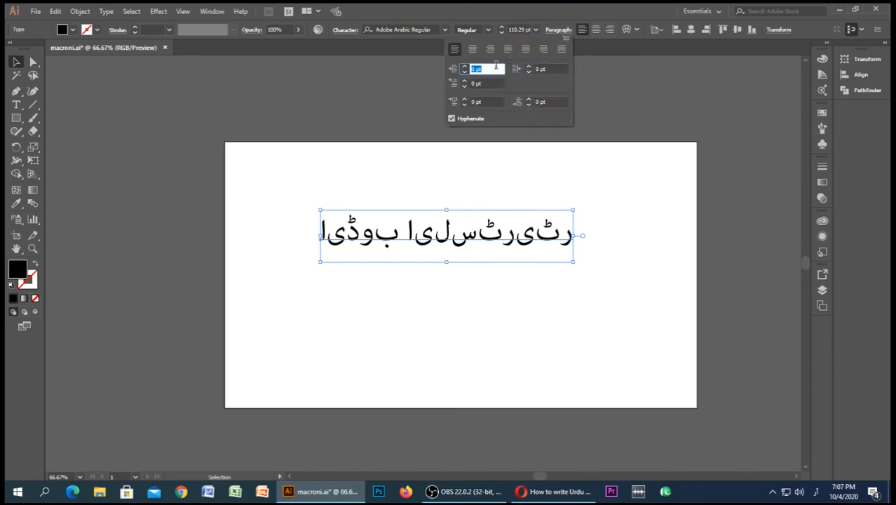
left_click(567, 40)
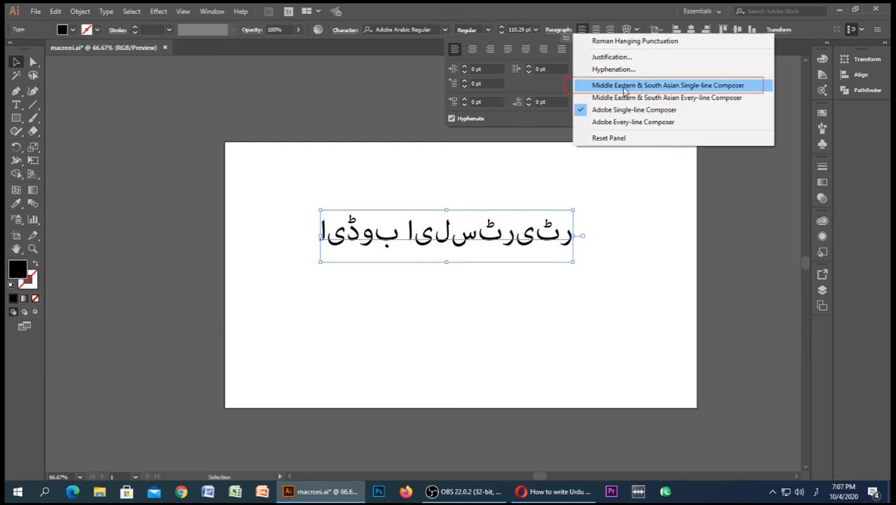
left_click(690, 87)
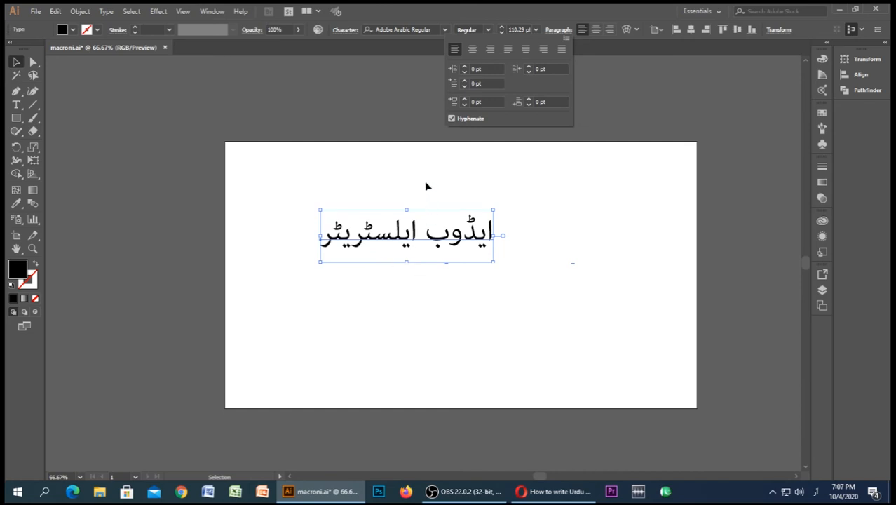
left_click(425, 186)
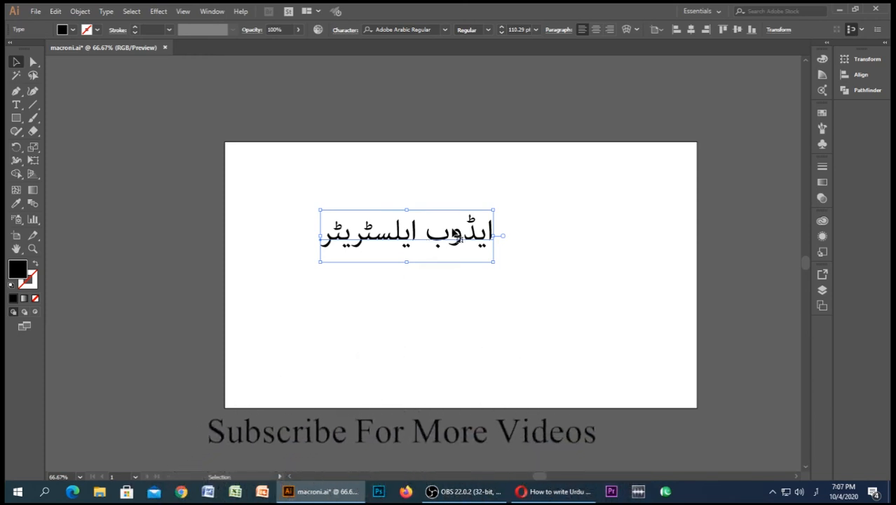
left_click_drag(457, 237, 457, 220)
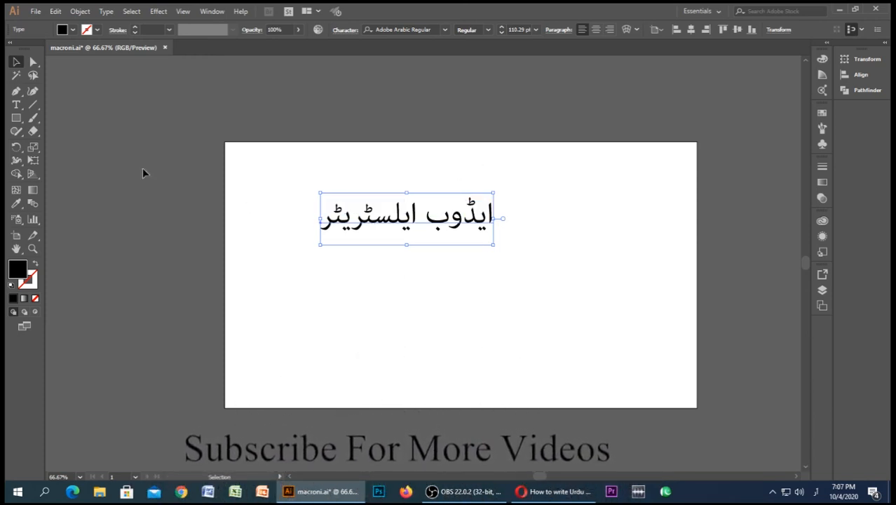
Add a second point text object below and to the right of the first, reading "پاکستان"
left_click(16, 105)
left_click(533, 300)
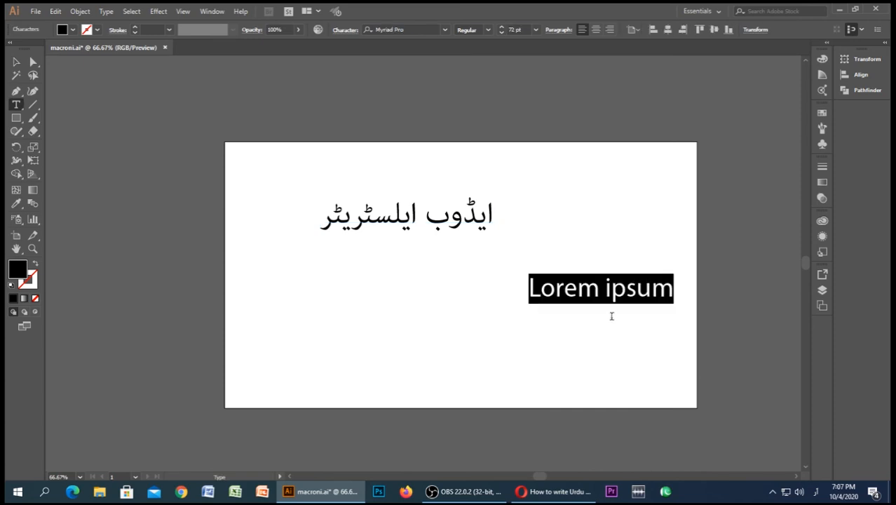
type("پاکستان")
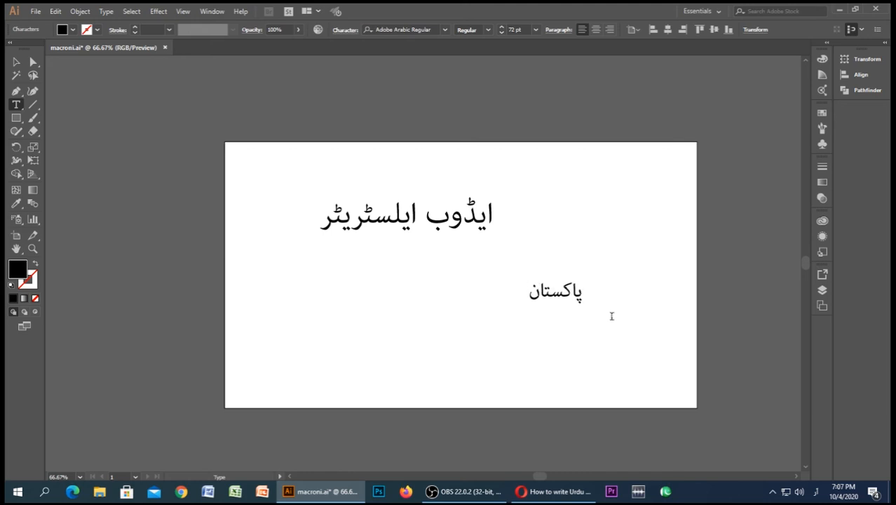
Enlarge the "پاکستان" text to about 200 pt and place it directly beneath the first Urdu line
left_click(17, 62)
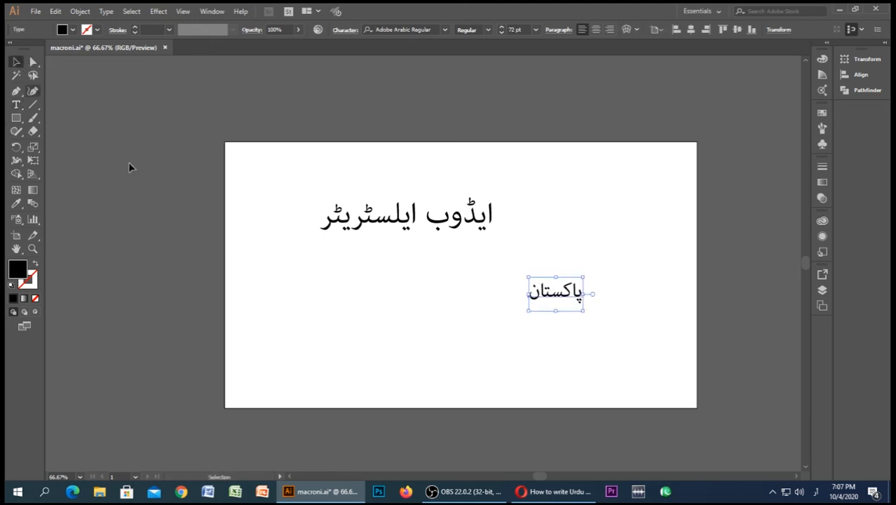
left_click_drag(573, 300, 519, 331)
left_click_drag(486, 305, 427, 289)
mouse_move(460, 317)
left_mouse_down()
mouse_move(515, 344)
mouse_move(453, 309)
mouse_move(455, 316)
left_mouse_up()
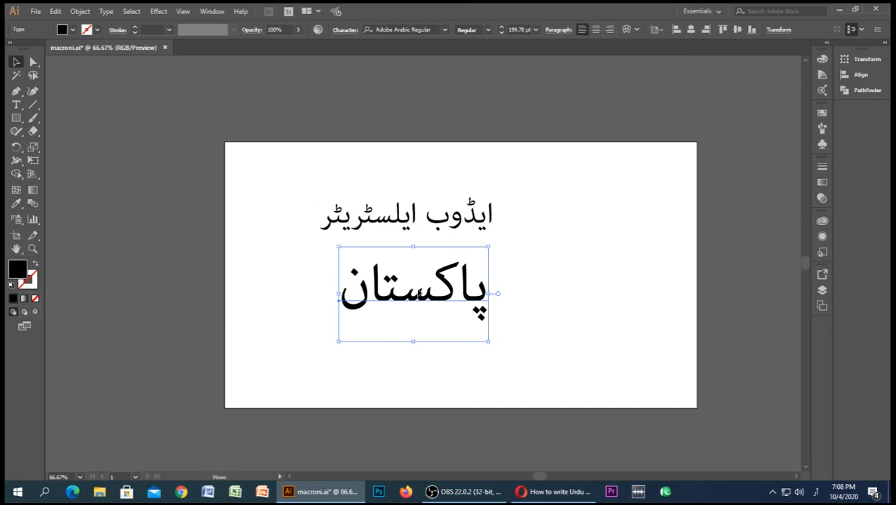
left_click_drag(422, 302, 424, 298)
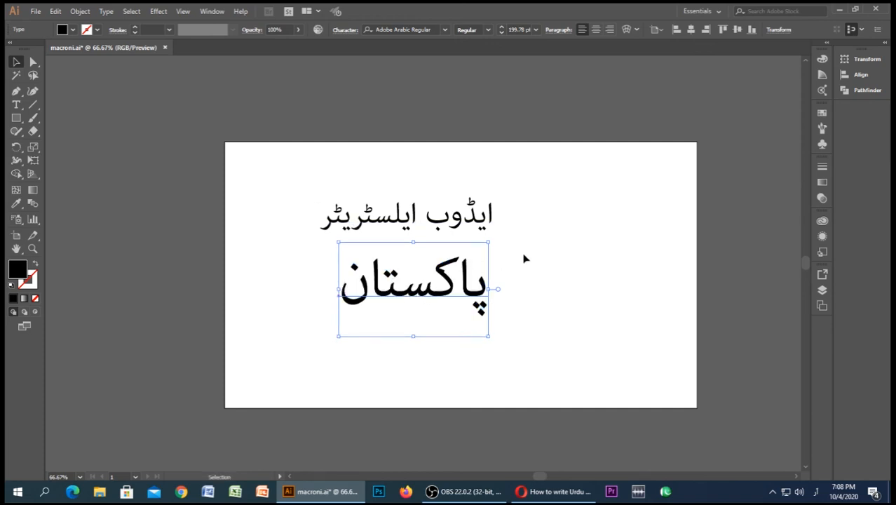